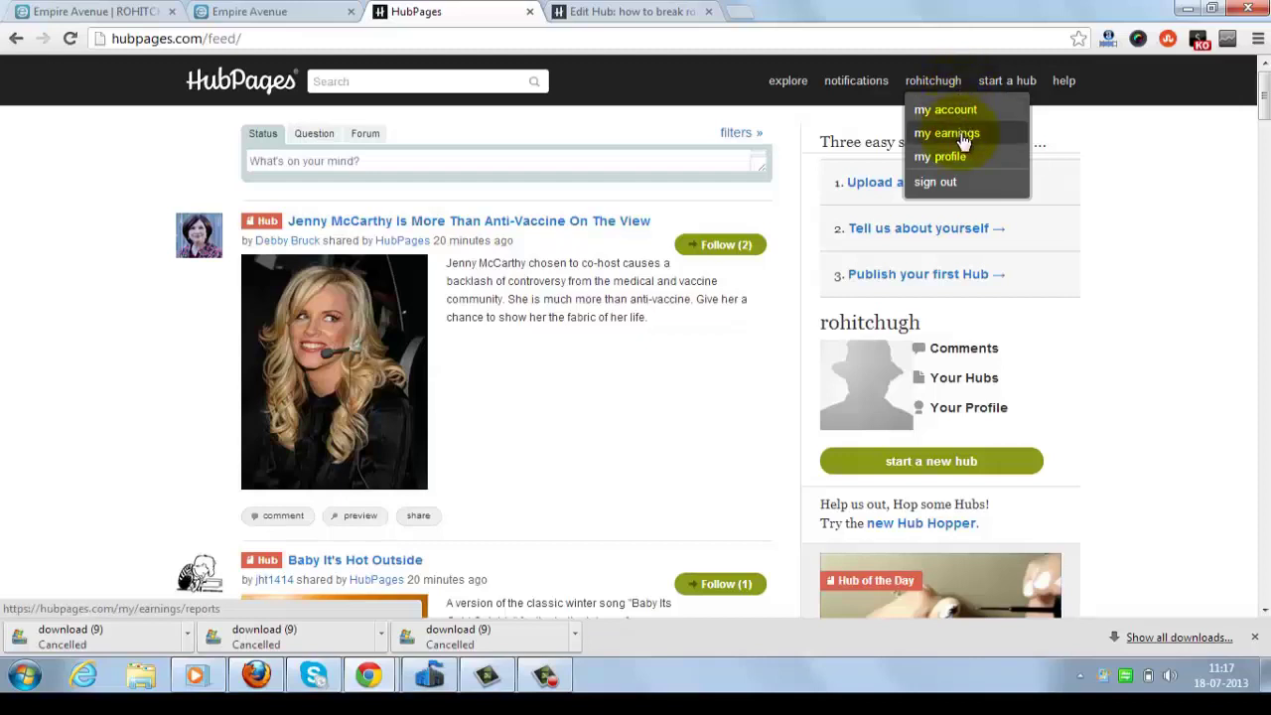
- Open My Earnings reports and review the Not Active Earnings Program note and $0.00 totals
left_click(961, 137)
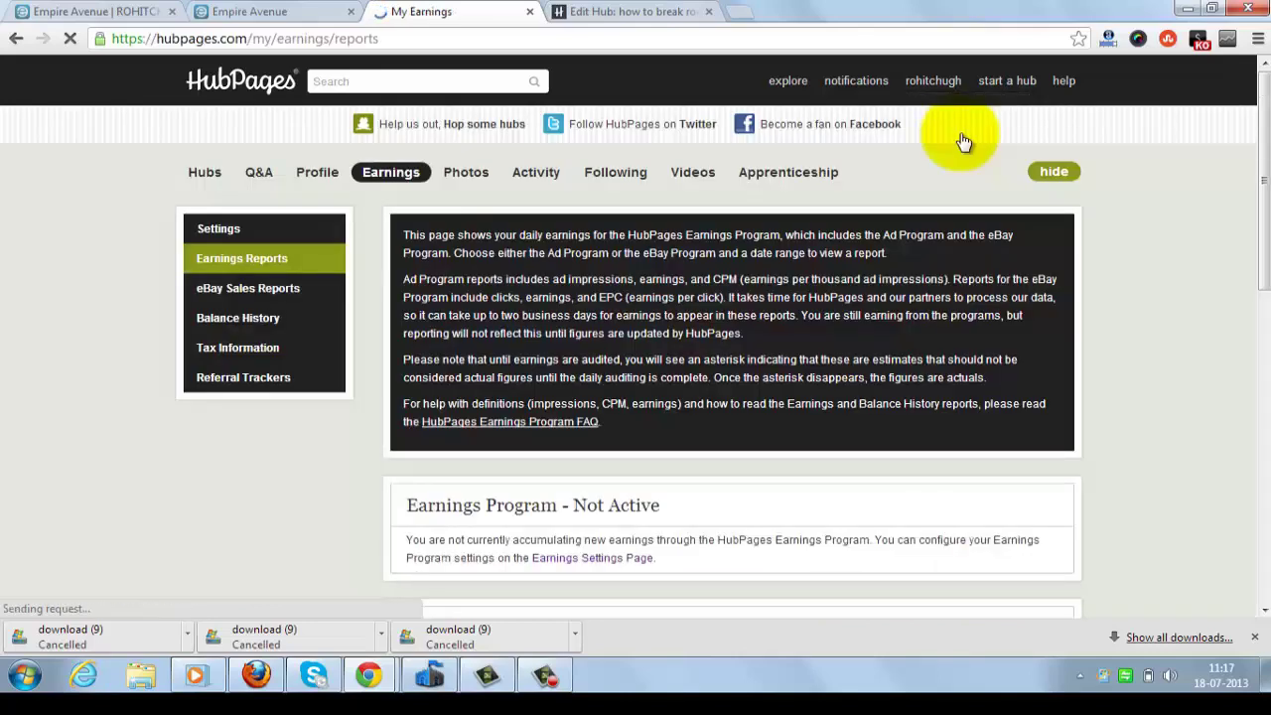
left_click_drag(1257, 142, 1262, 312)
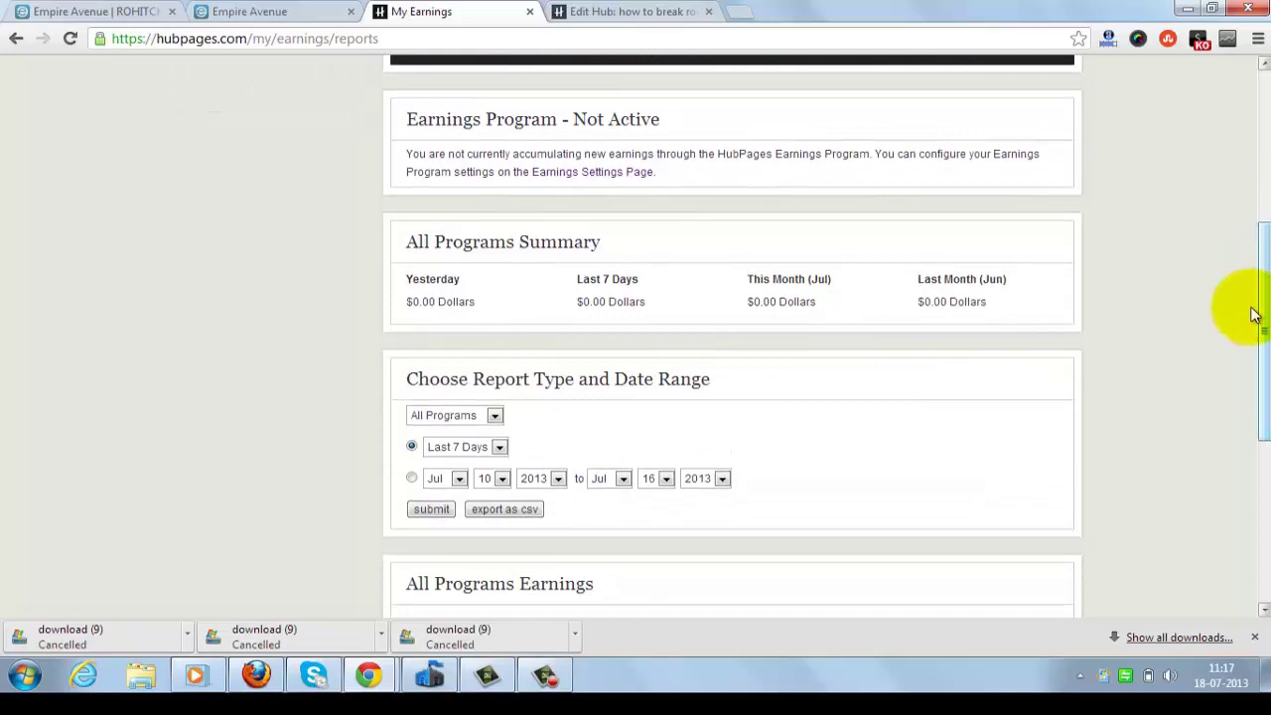
left_click(487, 417)
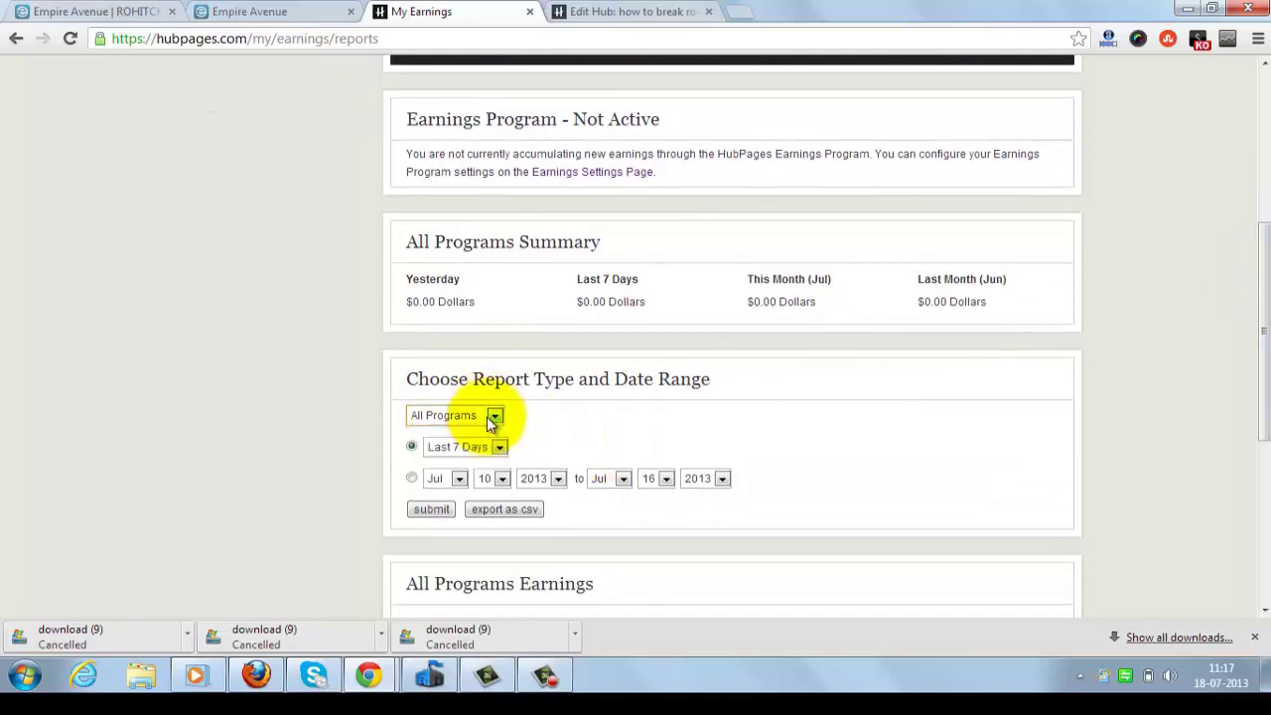
left_click(487, 416)
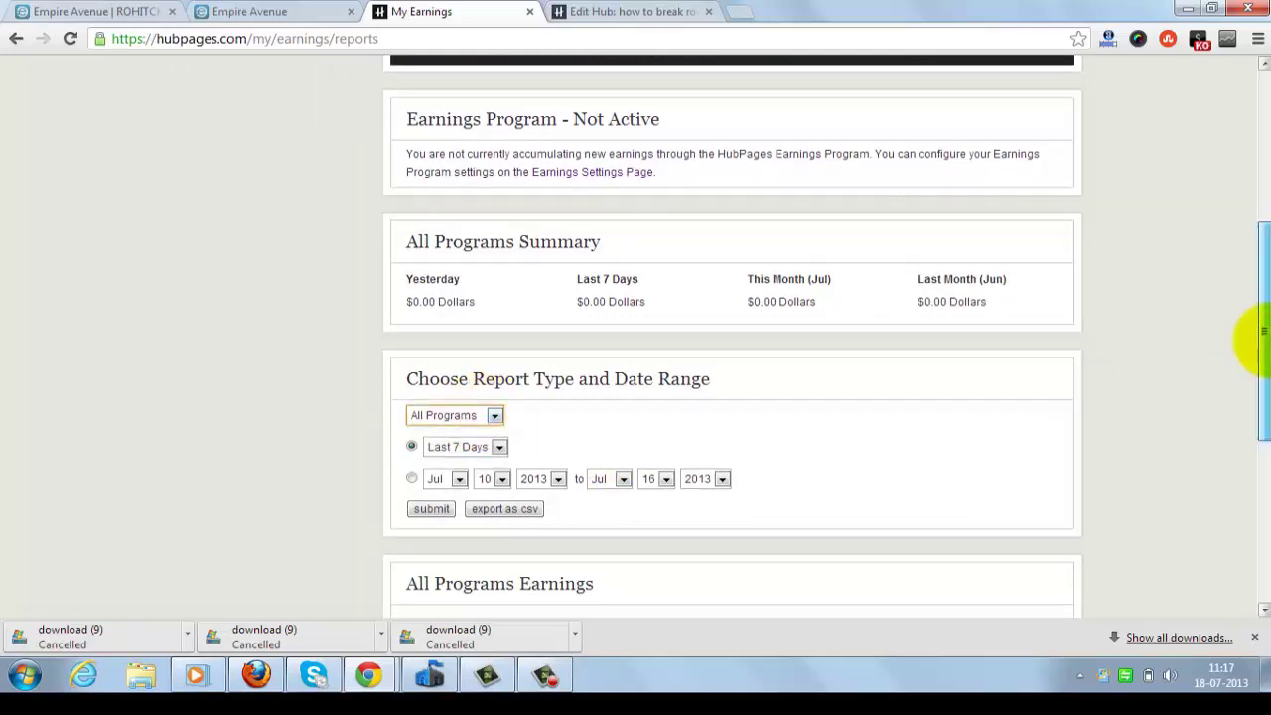
mouse_move(1261, 334)
left_mouse_down()
mouse_move(1261, 437)
mouse_move(1261, 221)
left_mouse_up()
left_click_drag(501, 437, 666, 449)
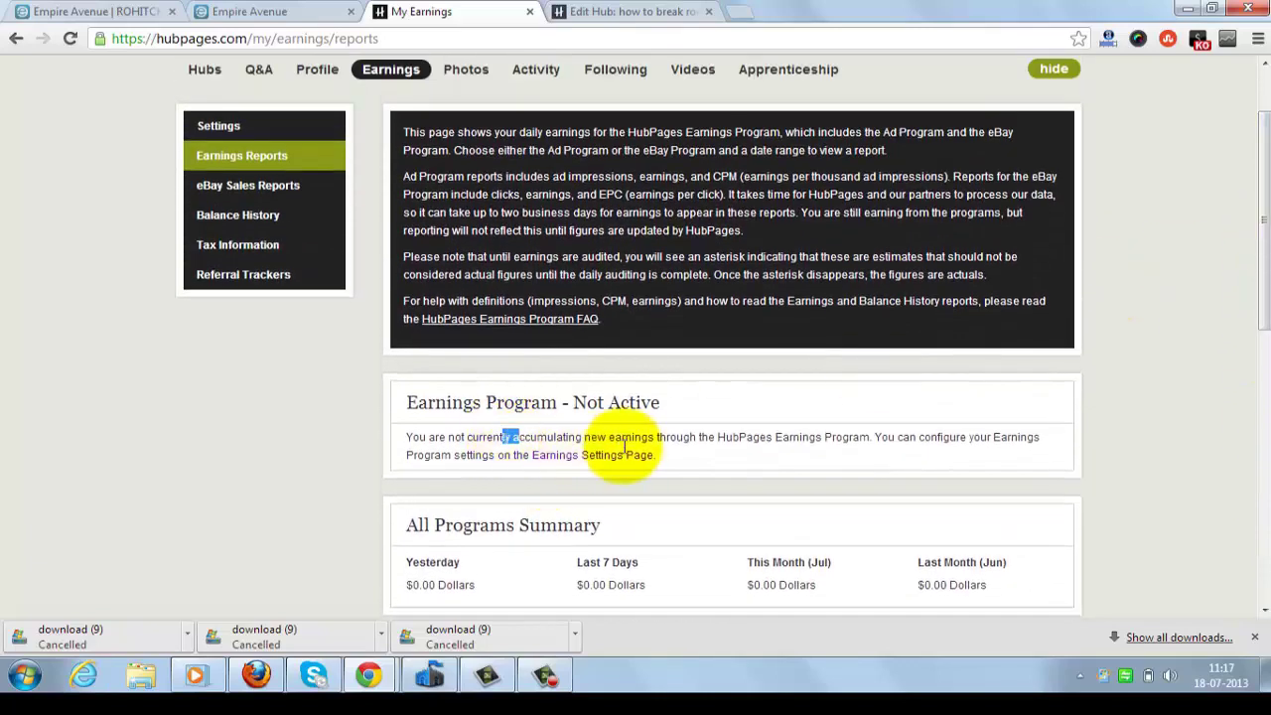
- Go from the earnings reports to the Earnings Settings page
left_click(666, 455)
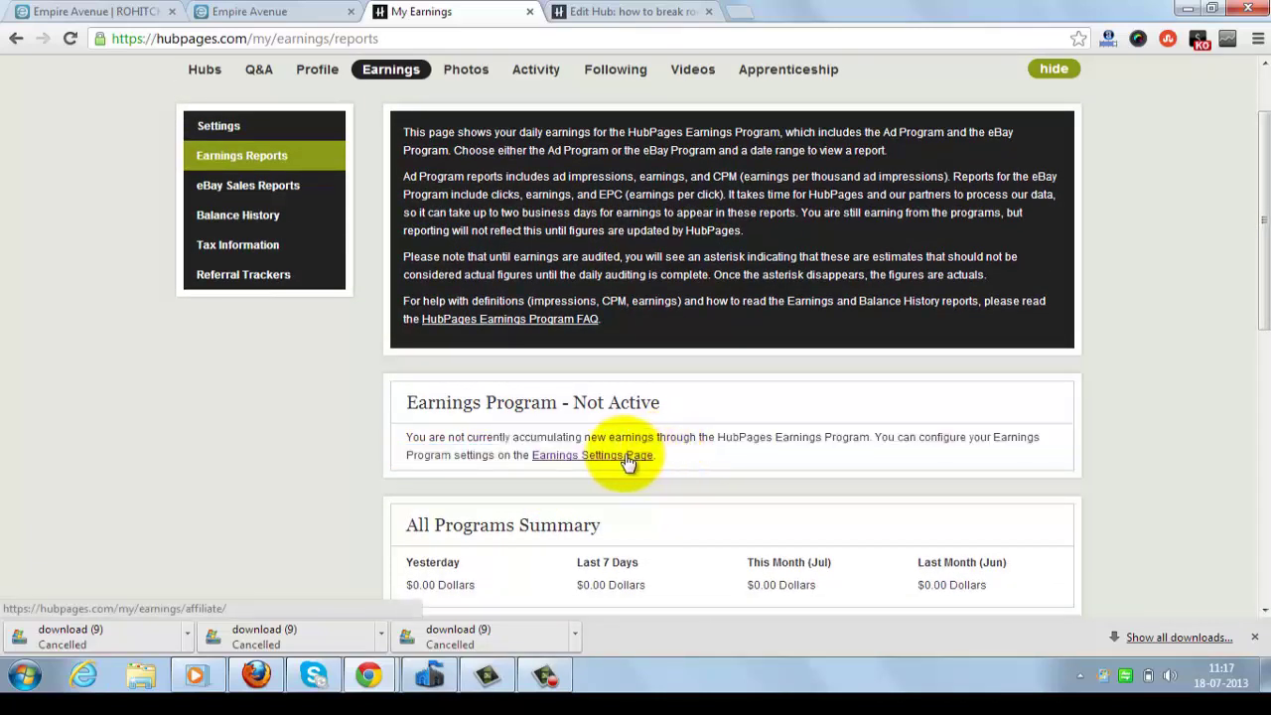
left_click(628, 458)
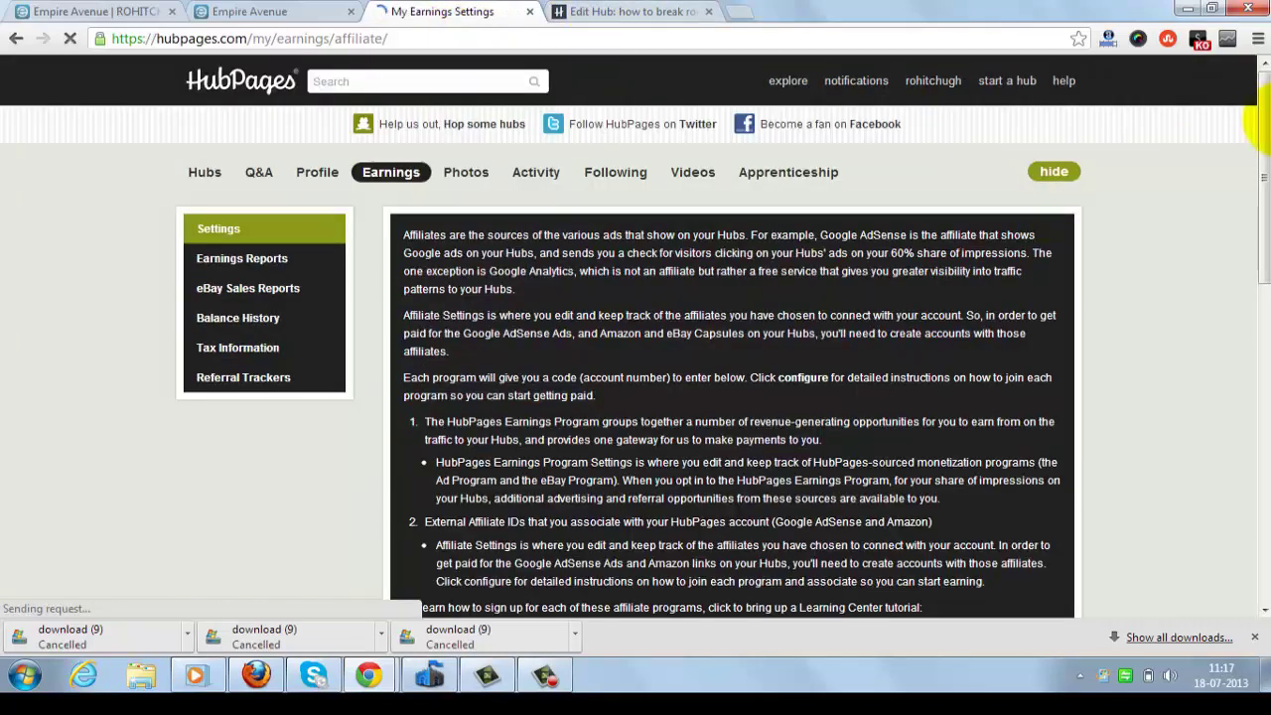
left_click_drag(1256, 109, 1257, 357)
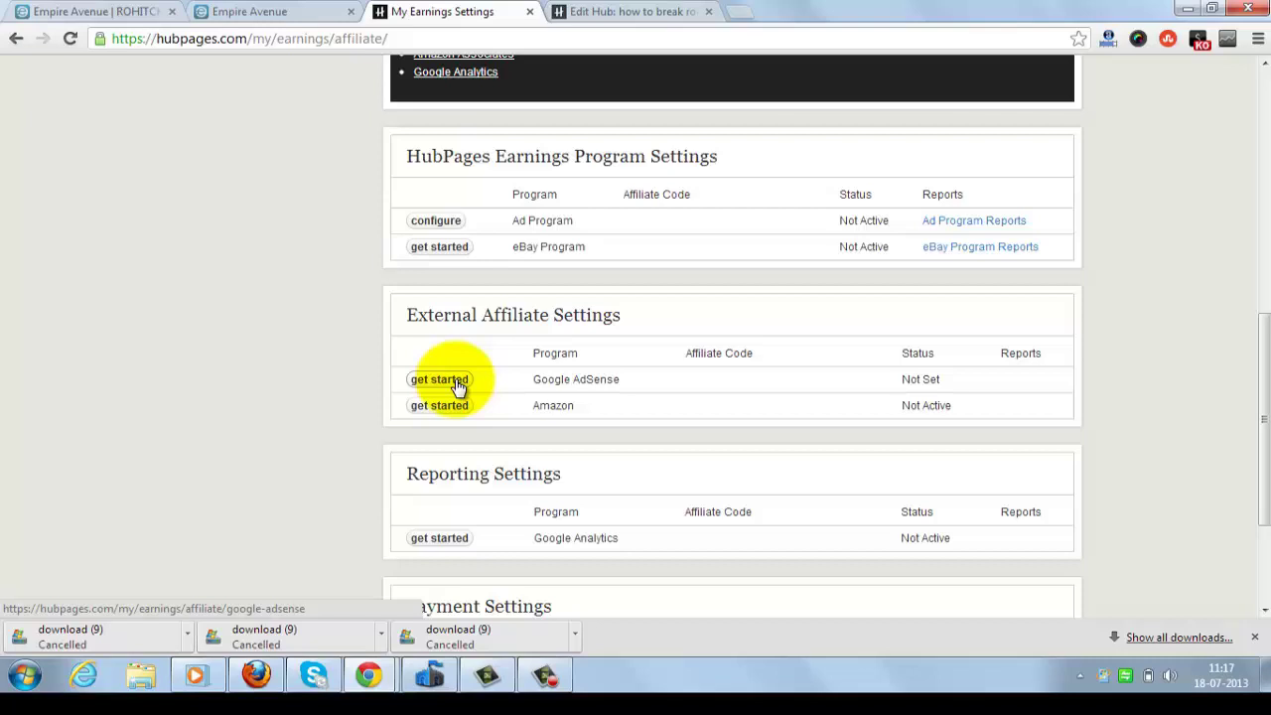
- Start the Google AdSense setup, answering Yes to having an existing AdSense account
left_click(458, 387)
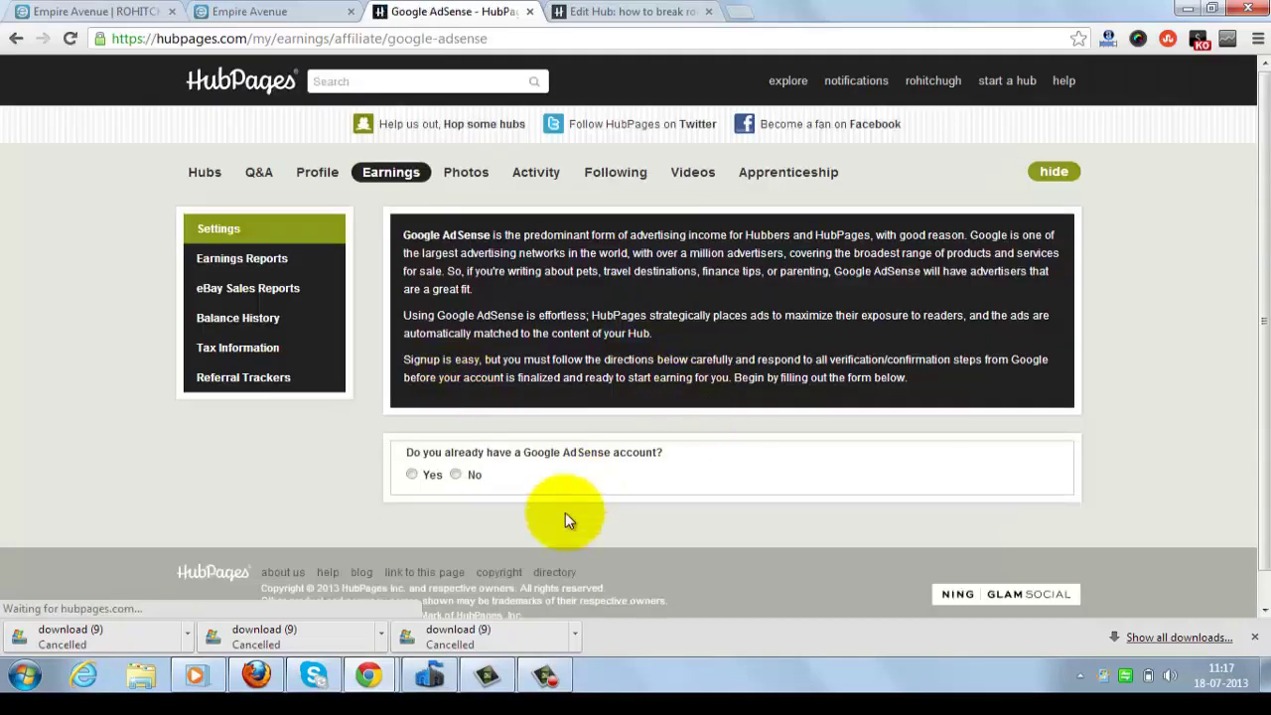
left_click(411, 475)
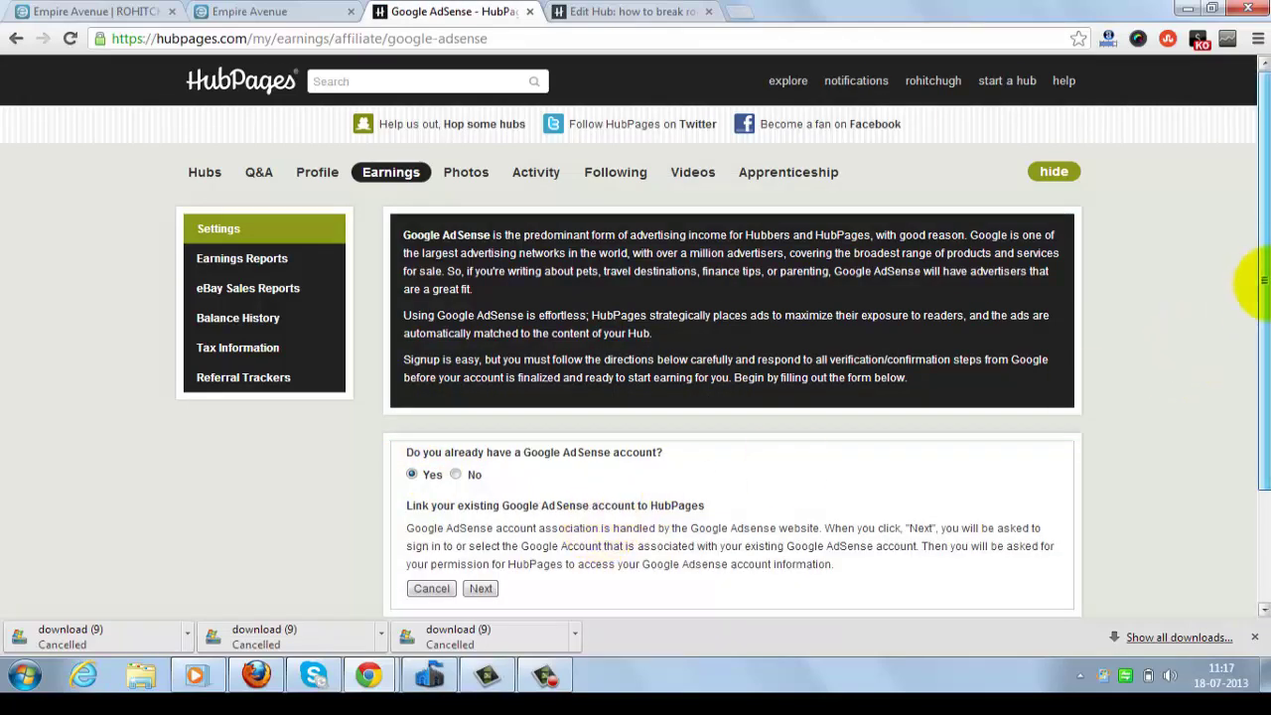
left_click_drag(1264, 264, 1264, 343)
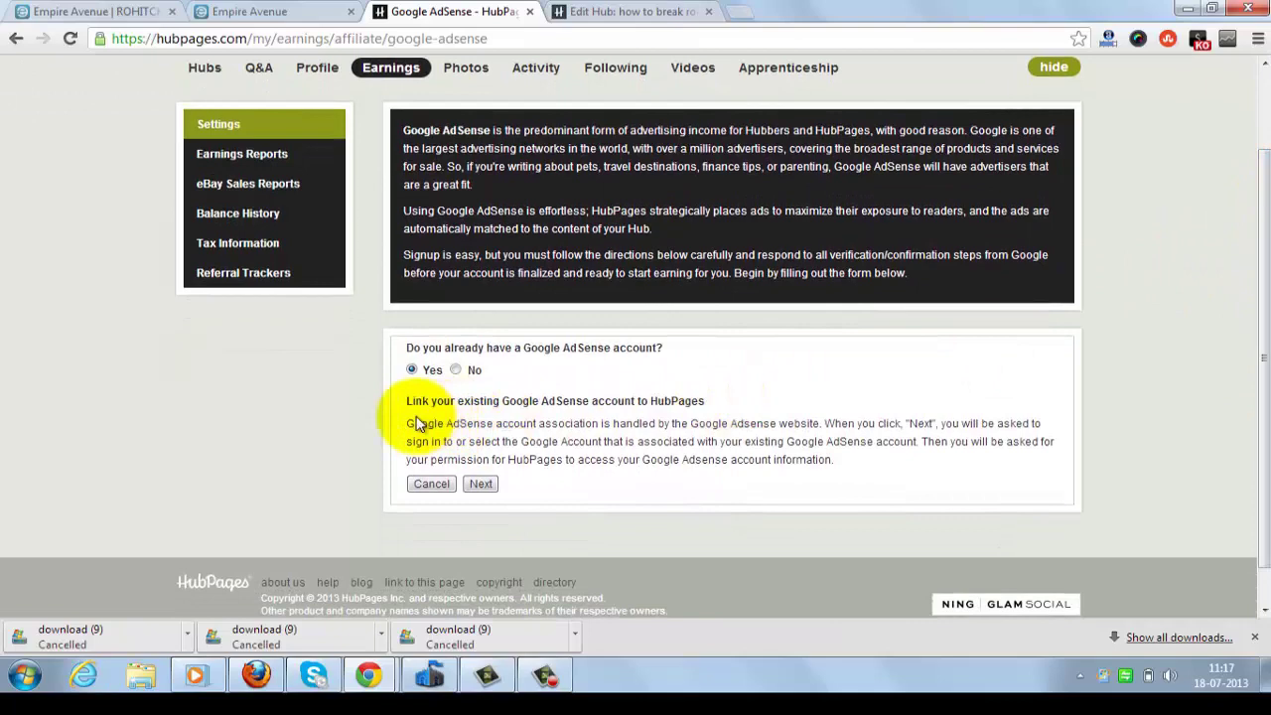
mouse_move(400, 398)
left_mouse_down()
mouse_move(927, 454)
mouse_move(854, 348)
mouse_move(903, 479)
left_mouse_up()
left_click(904, 482)
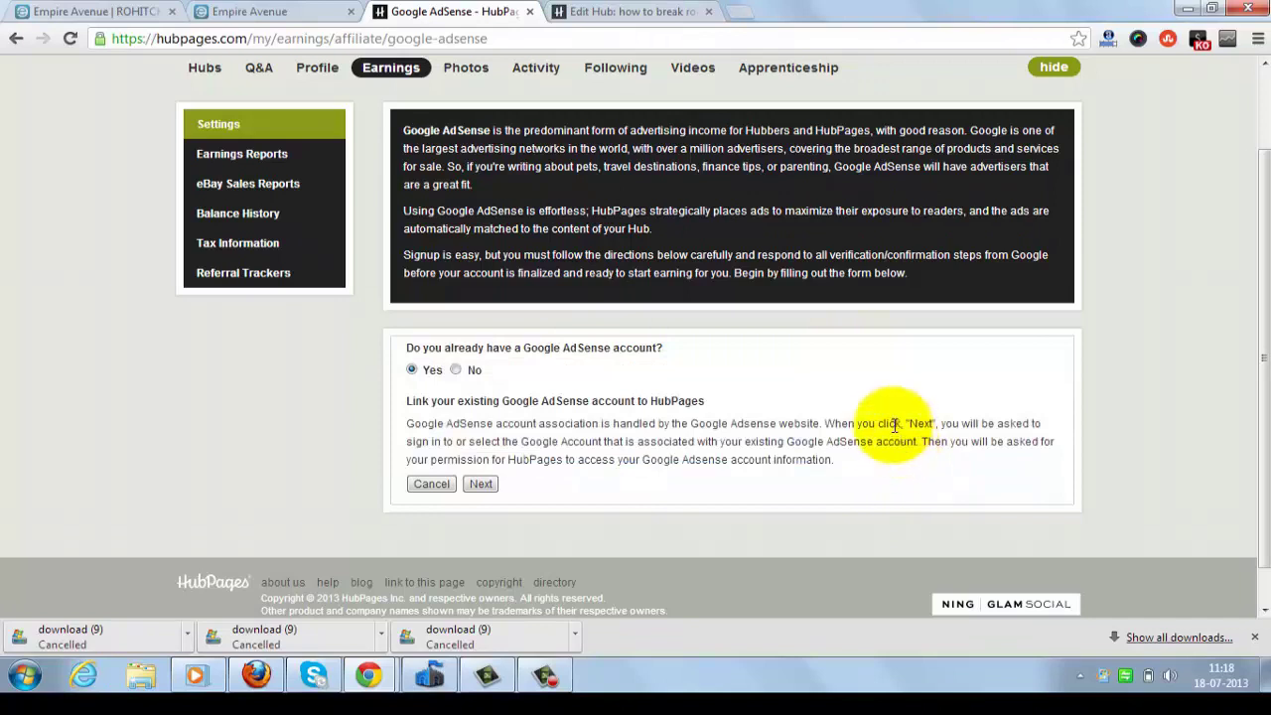
- Continue to AdSense and choose 'Yes, proceed to Google Account sign in'
left_click(483, 485)
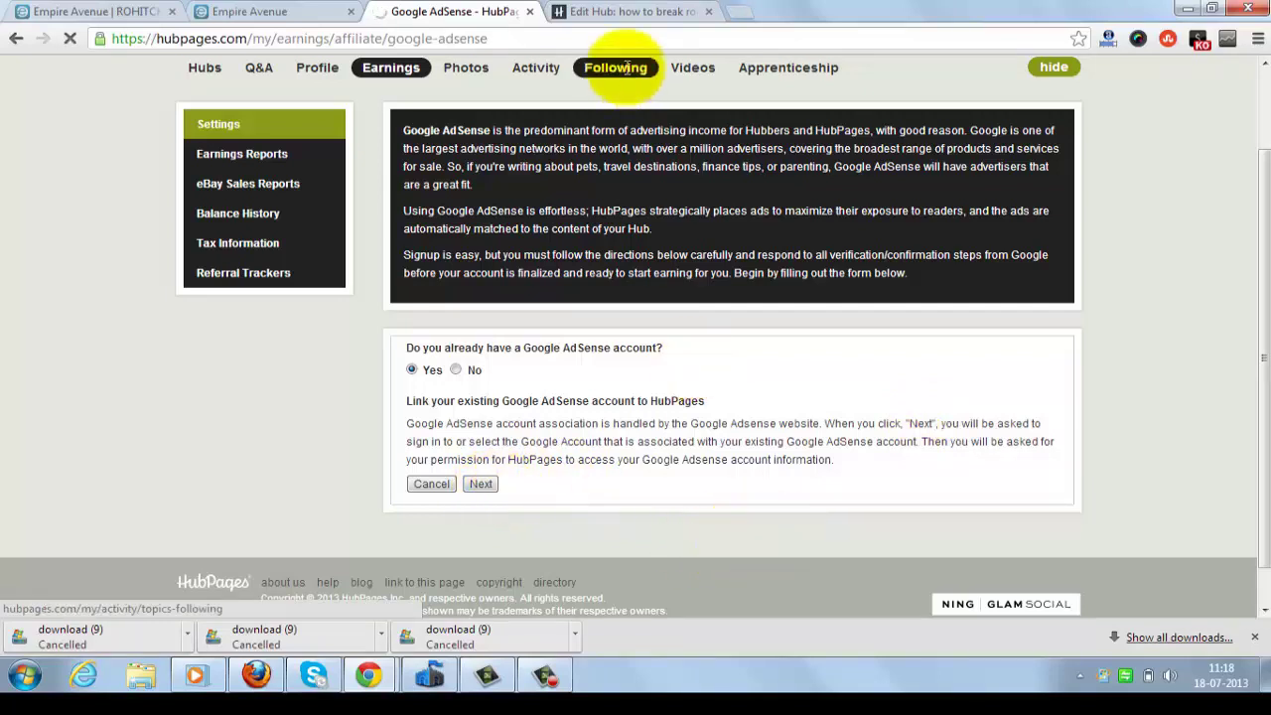
left_click(616, 11)
left_click(492, 11)
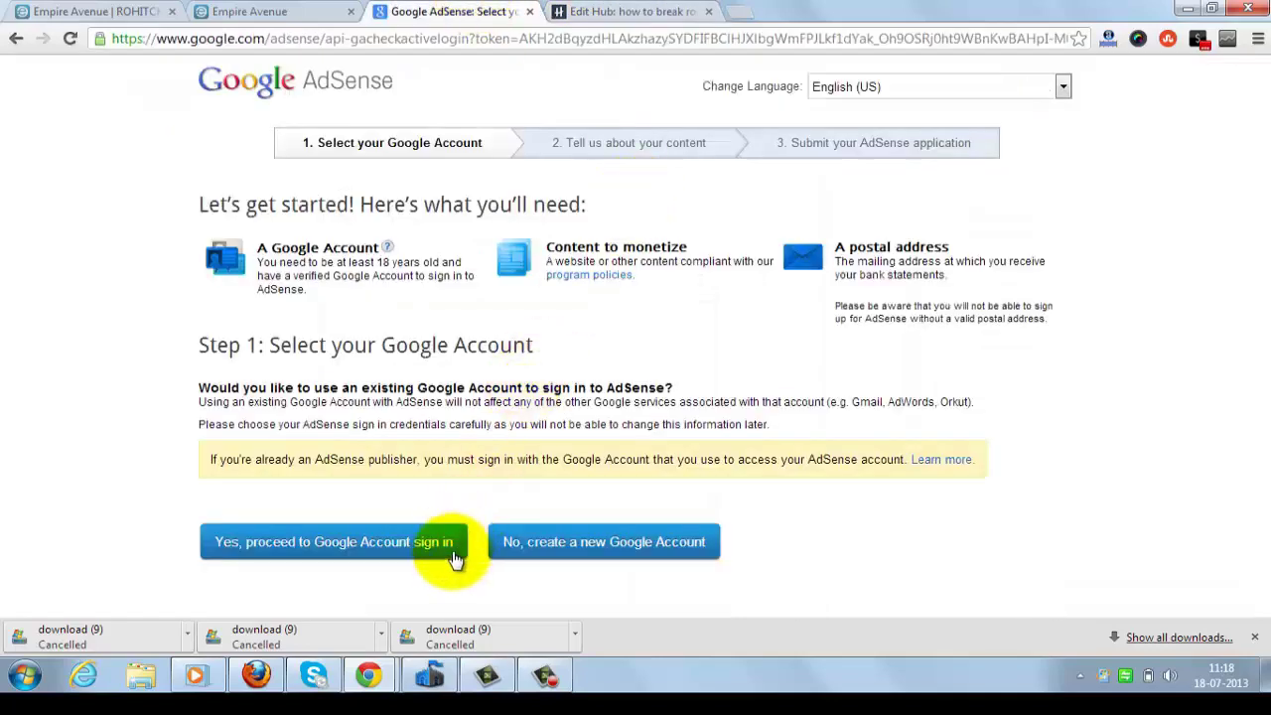
left_click(365, 551)
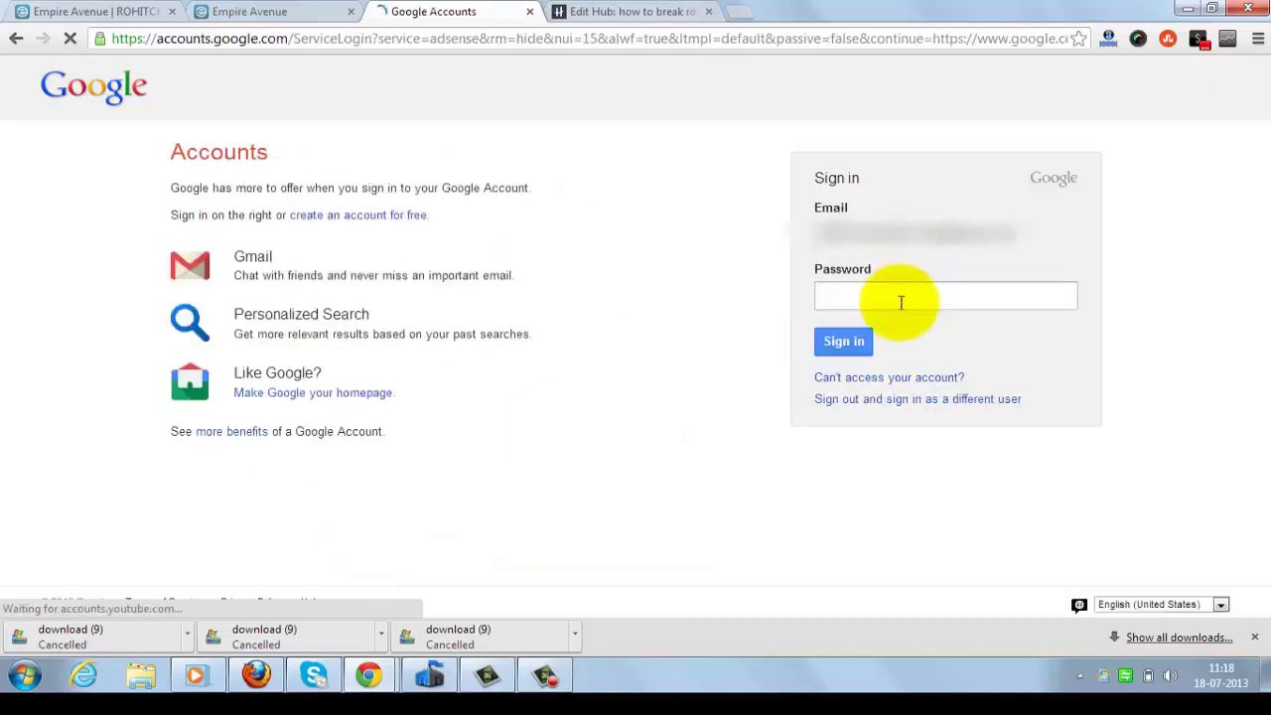
- Sign out and sign in to Google with the saved account email and password
left_click(891, 405)
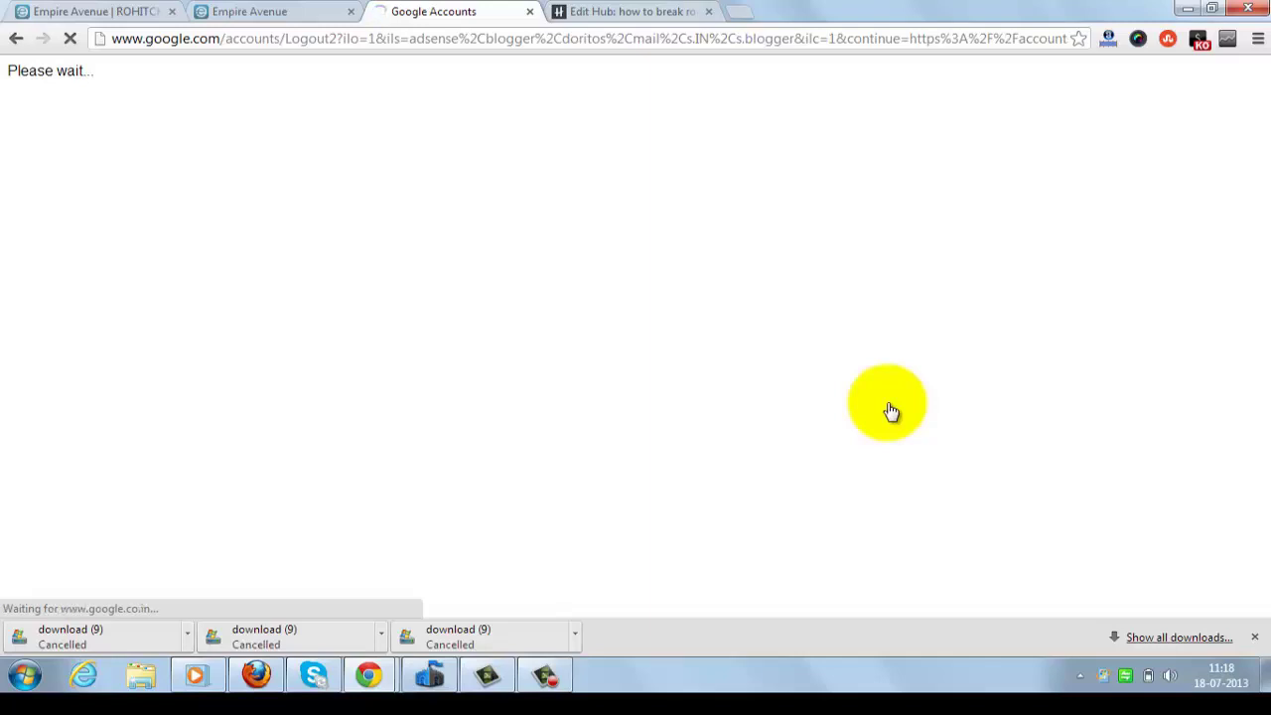
left_click(1254, 638)
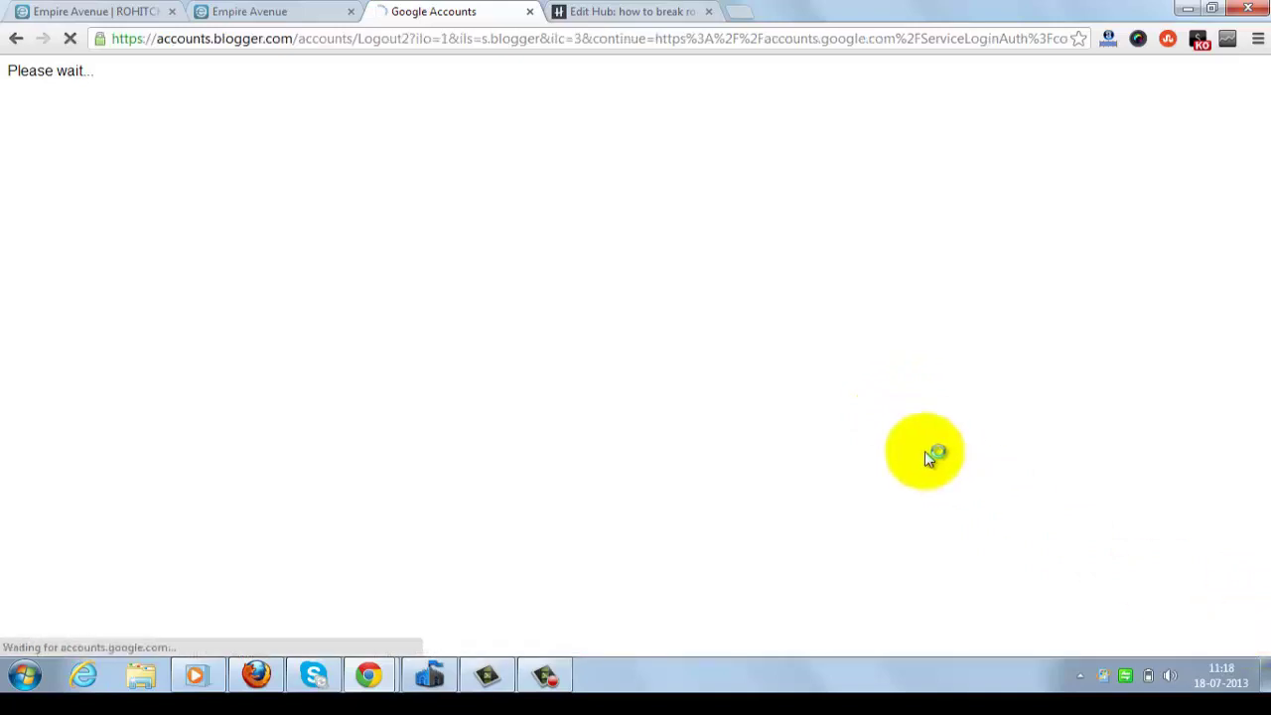
left_click(873, 234)
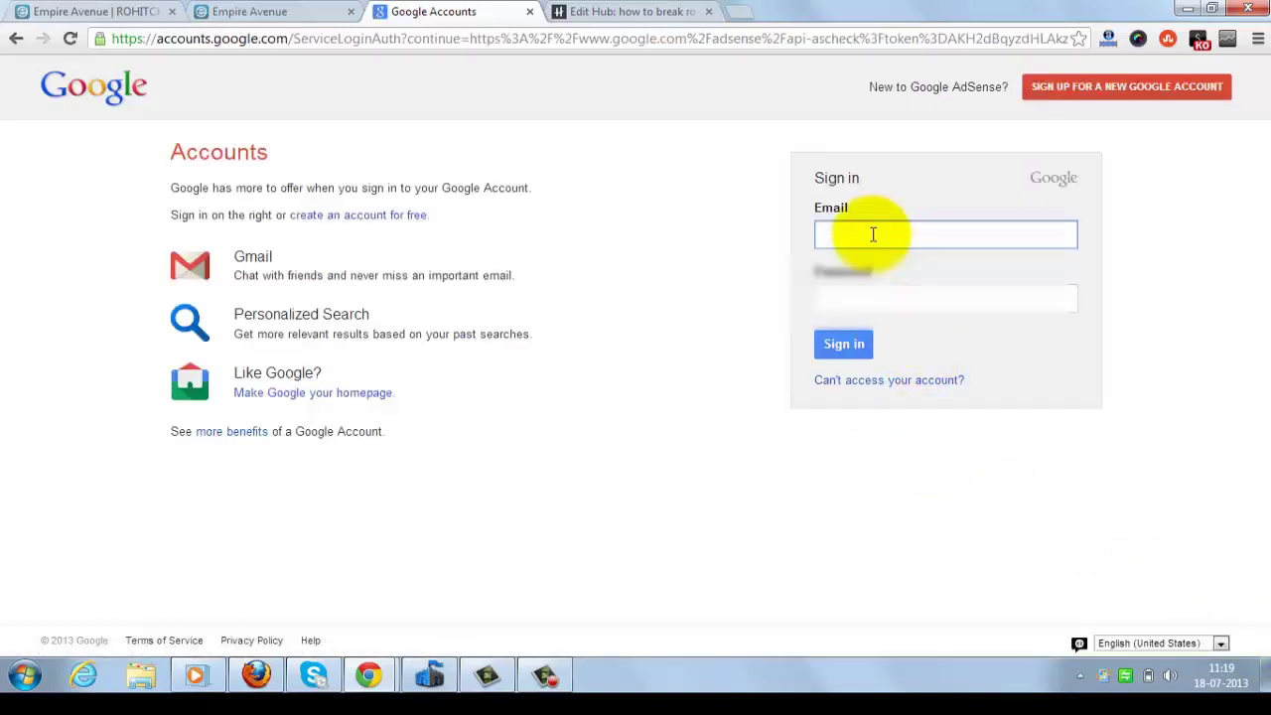
left_click(873, 235)
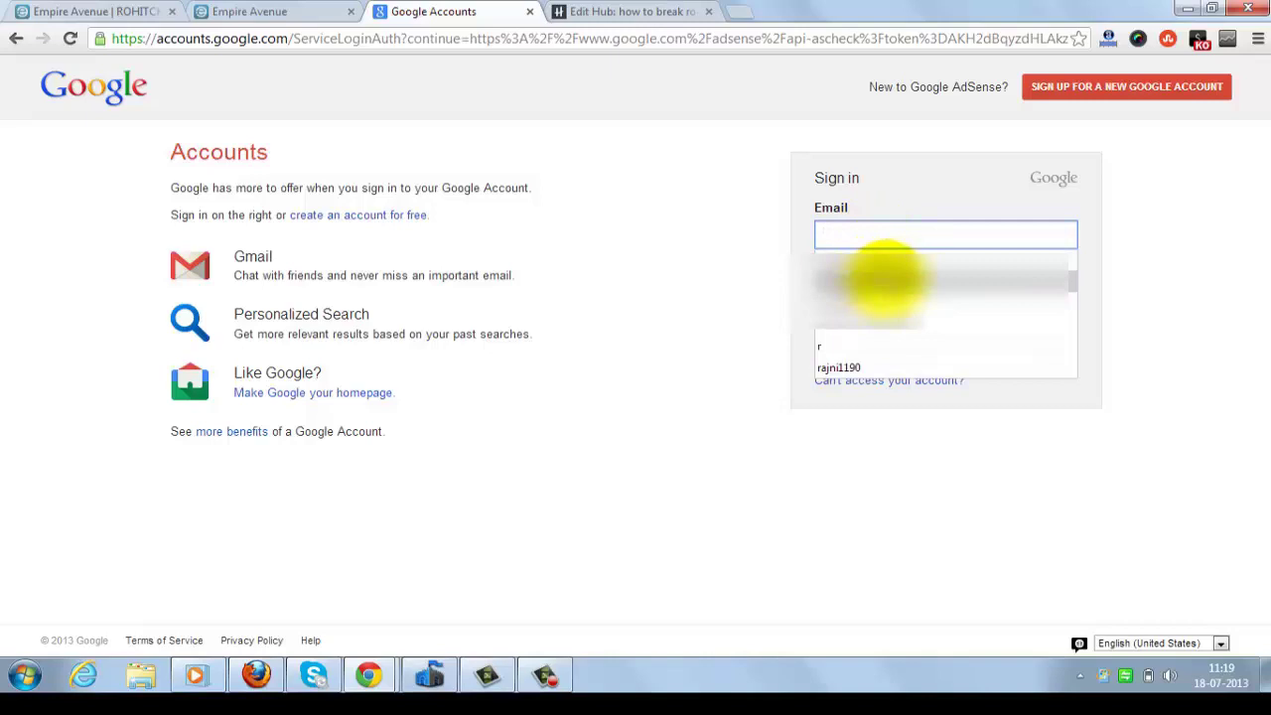
left_click(884, 279)
key("Caps_Lock")
key("Caps_Lock")
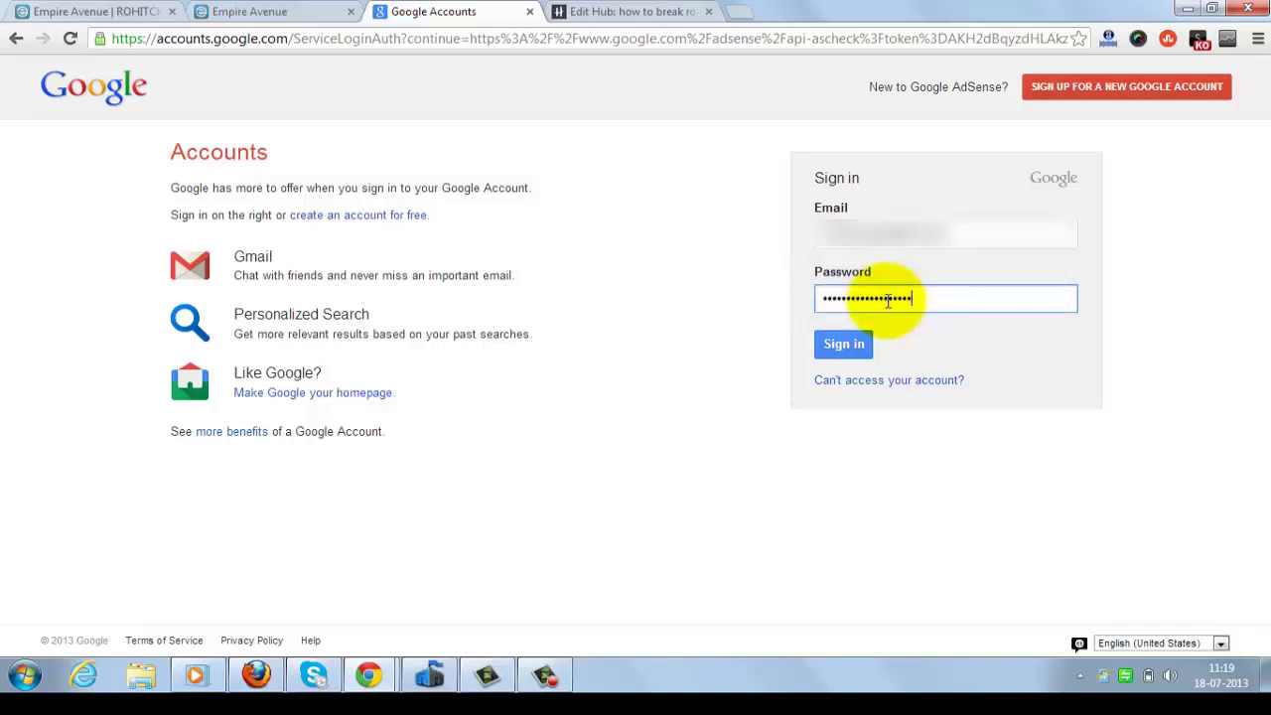
left_click(865, 344)
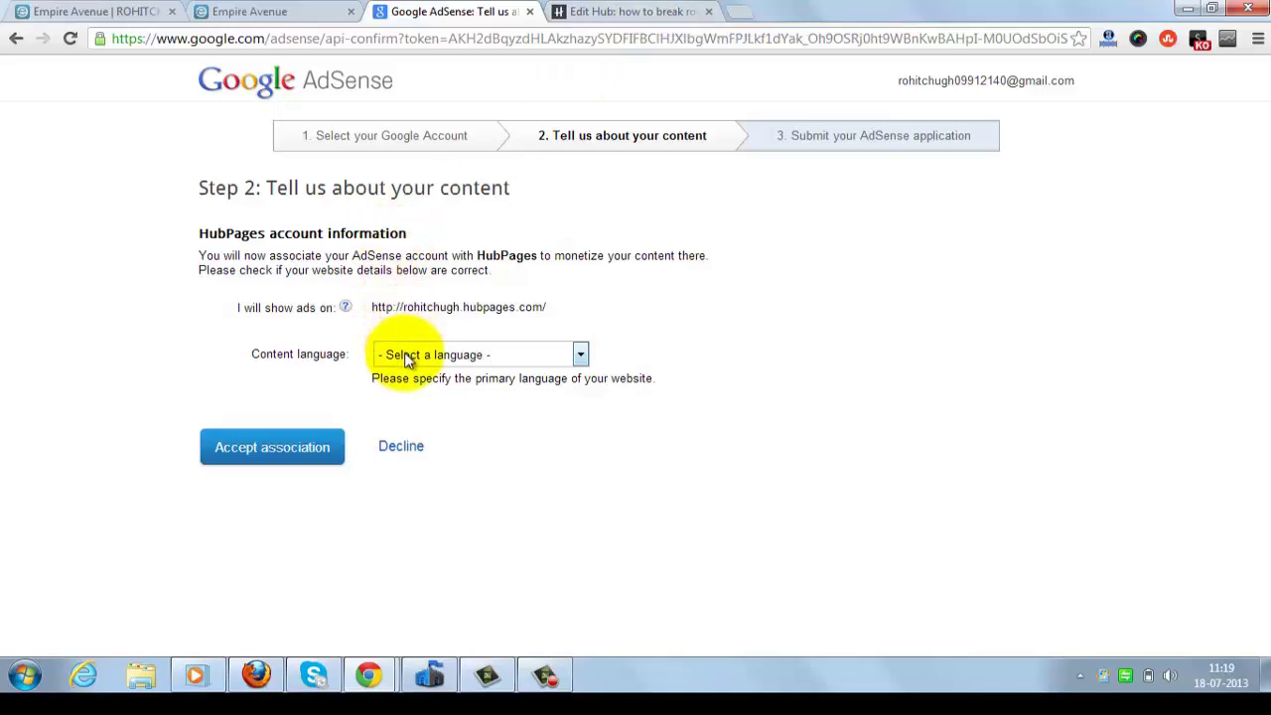
- Select 'English - English' as the AdSense content language and accept the HubPages association
left_click(407, 360)
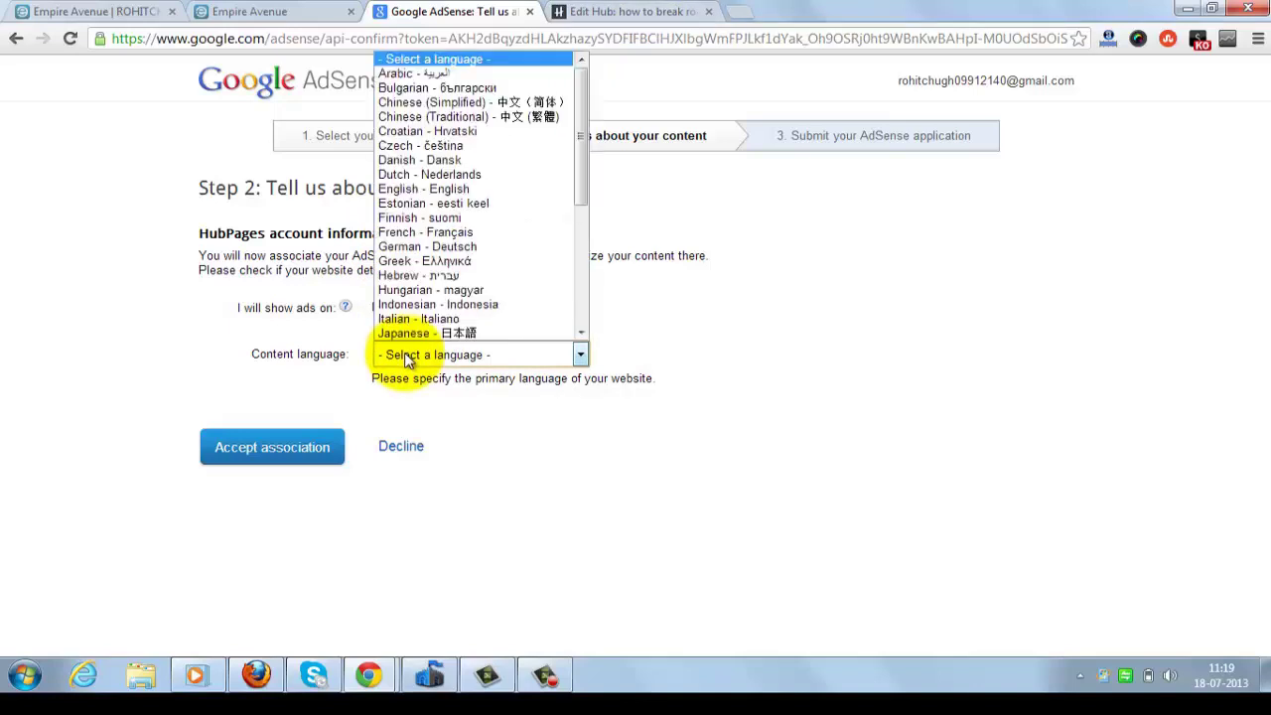
key("e")
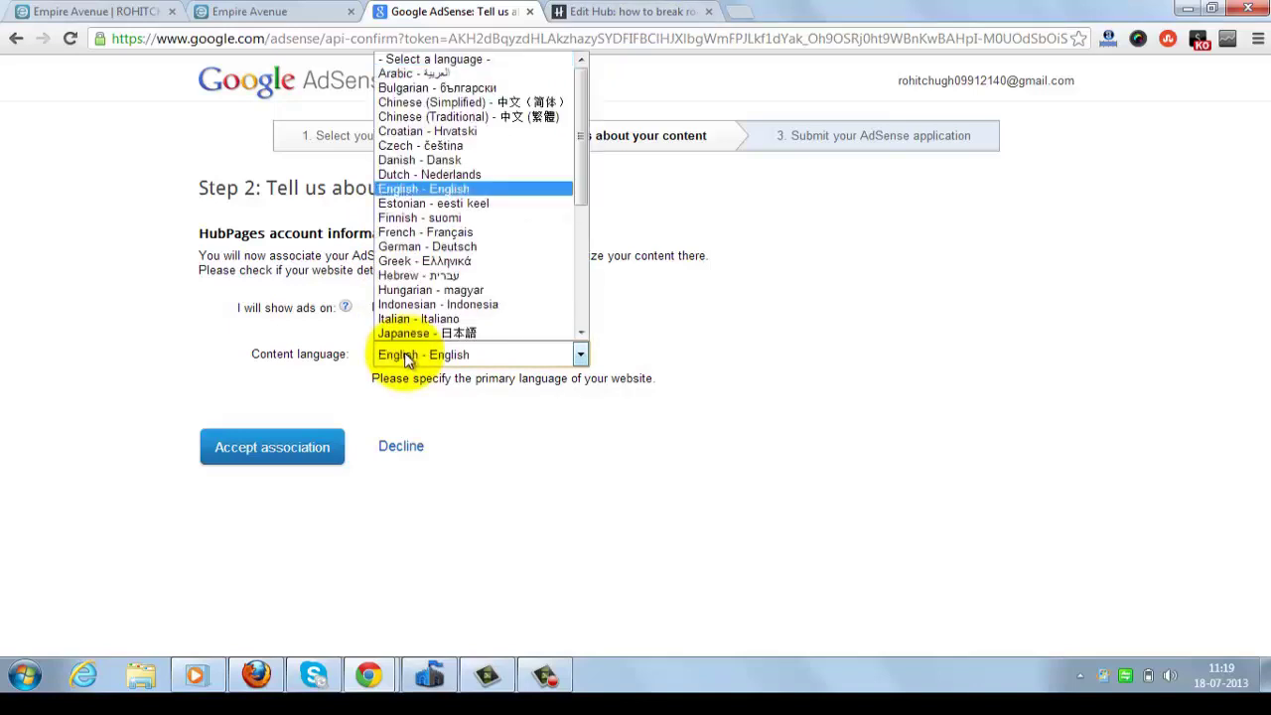
left_click(408, 359)
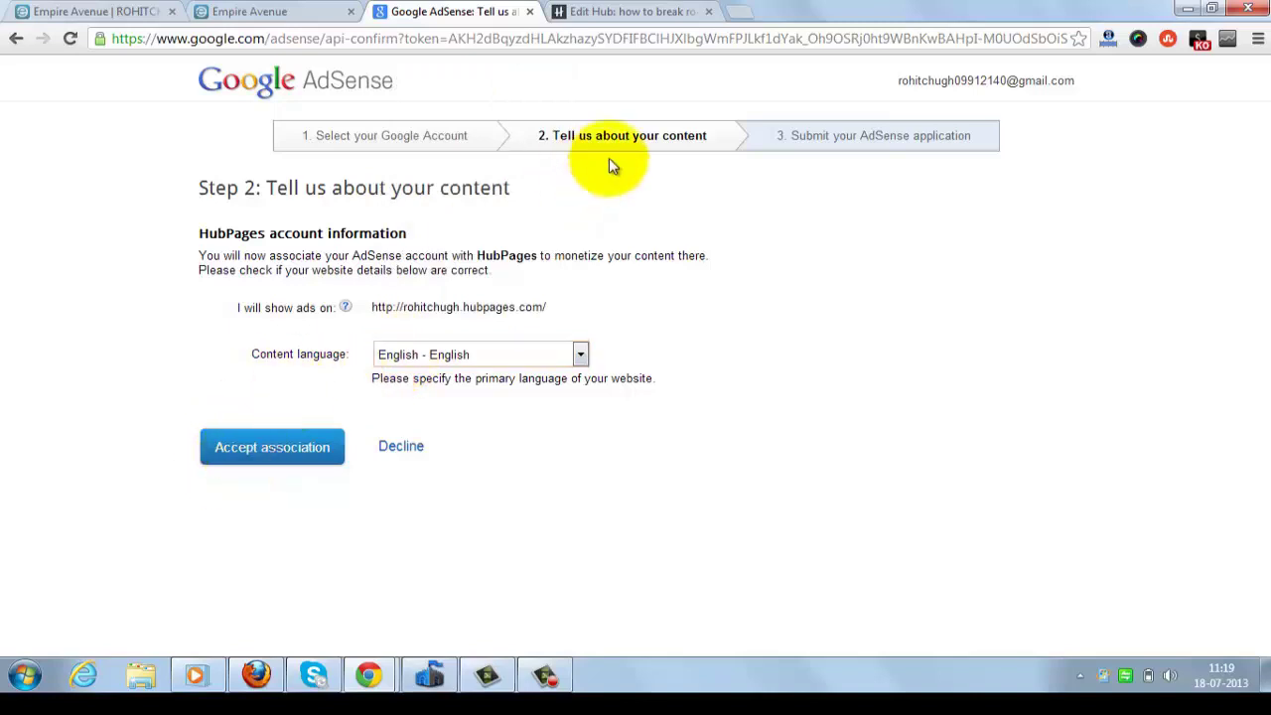
left_click(612, 39)
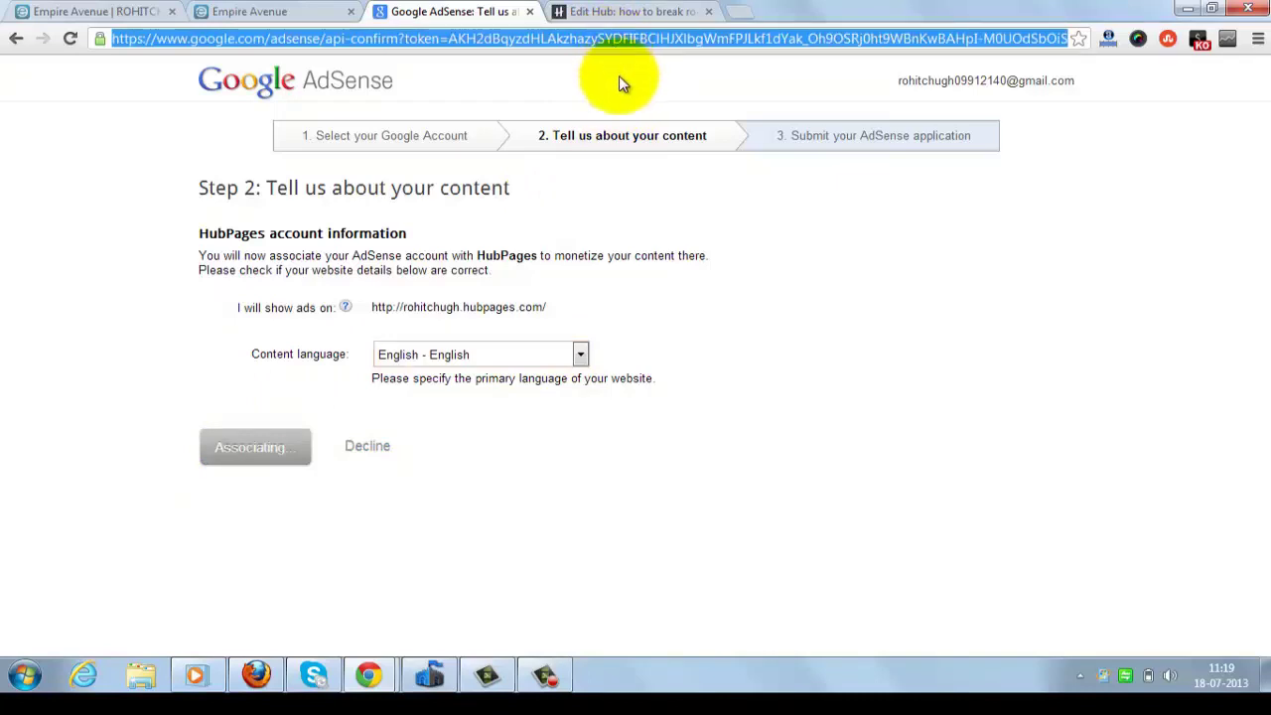
left_click(618, 76)
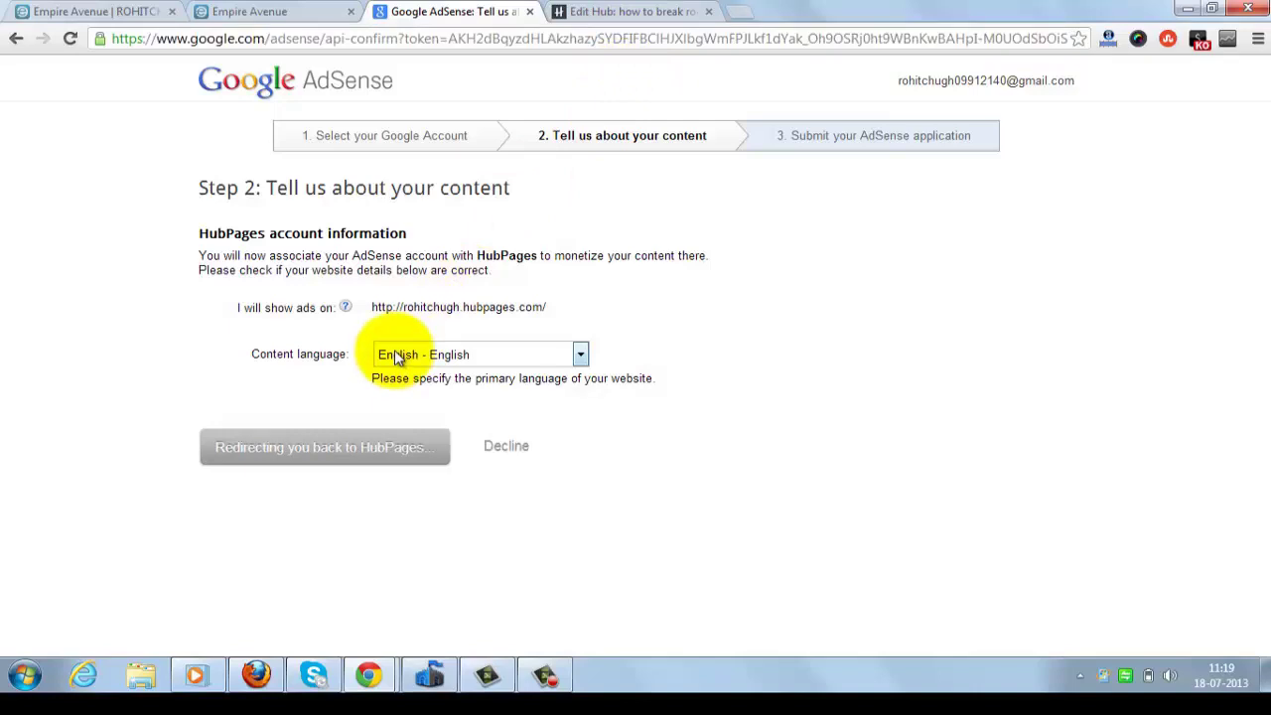
- Scroll to External Affiliate Settings and verify Google AdSense is Active with an affiliate code
left_click(586, 42)
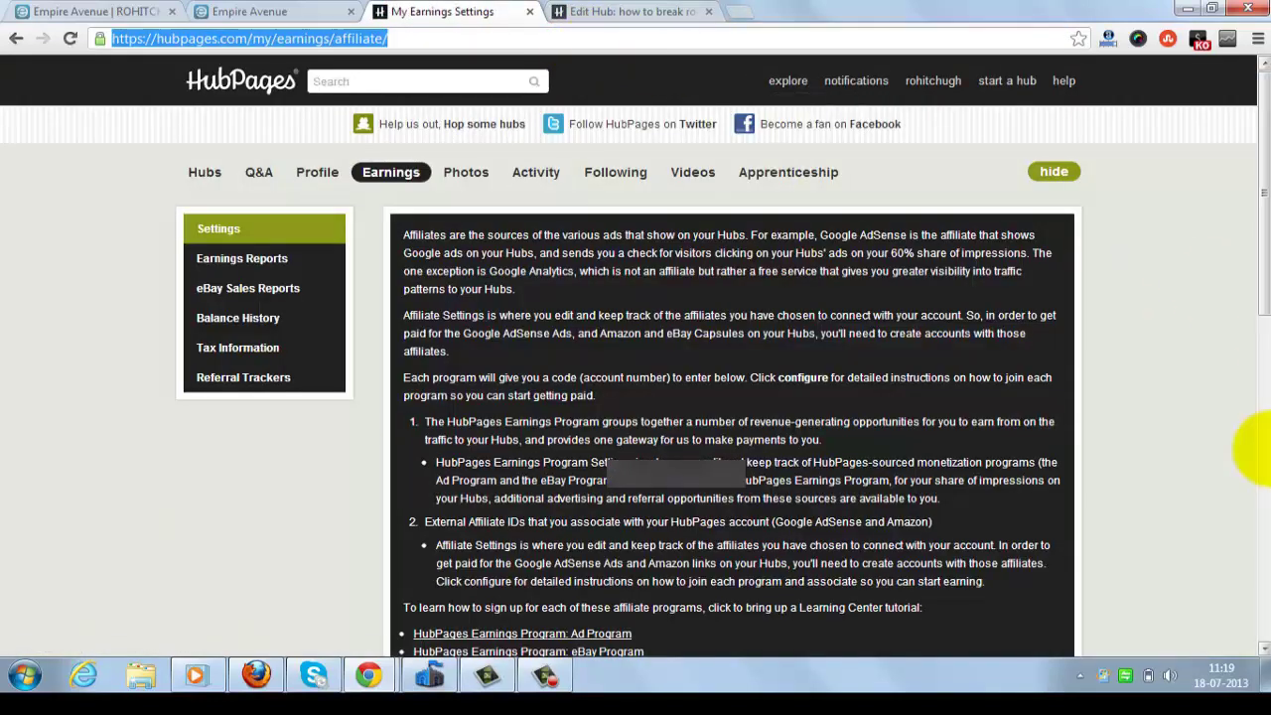
left_click(1263, 449)
left_click_drag(1263, 449, 1259, 114)
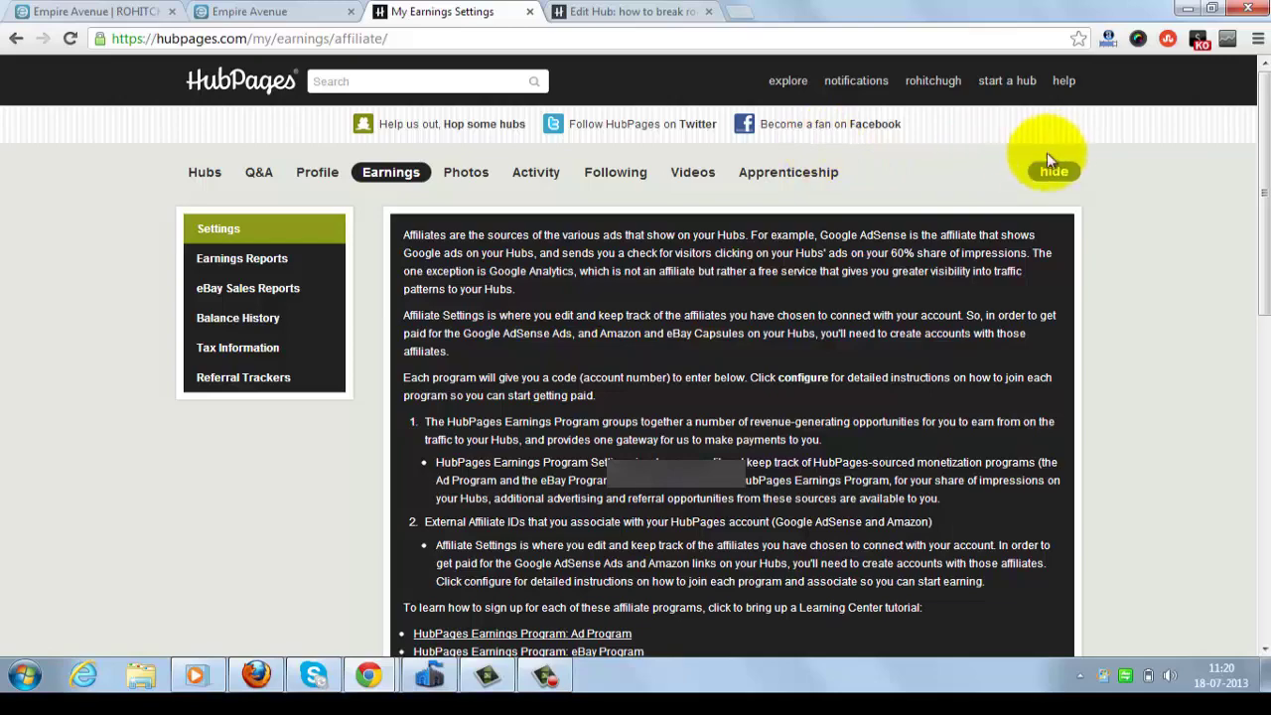
mouse_move(1262, 142)
left_mouse_down()
mouse_move(1262, 459)
mouse_move(1262, 120)
mouse_move(1261, 363)
left_mouse_up()
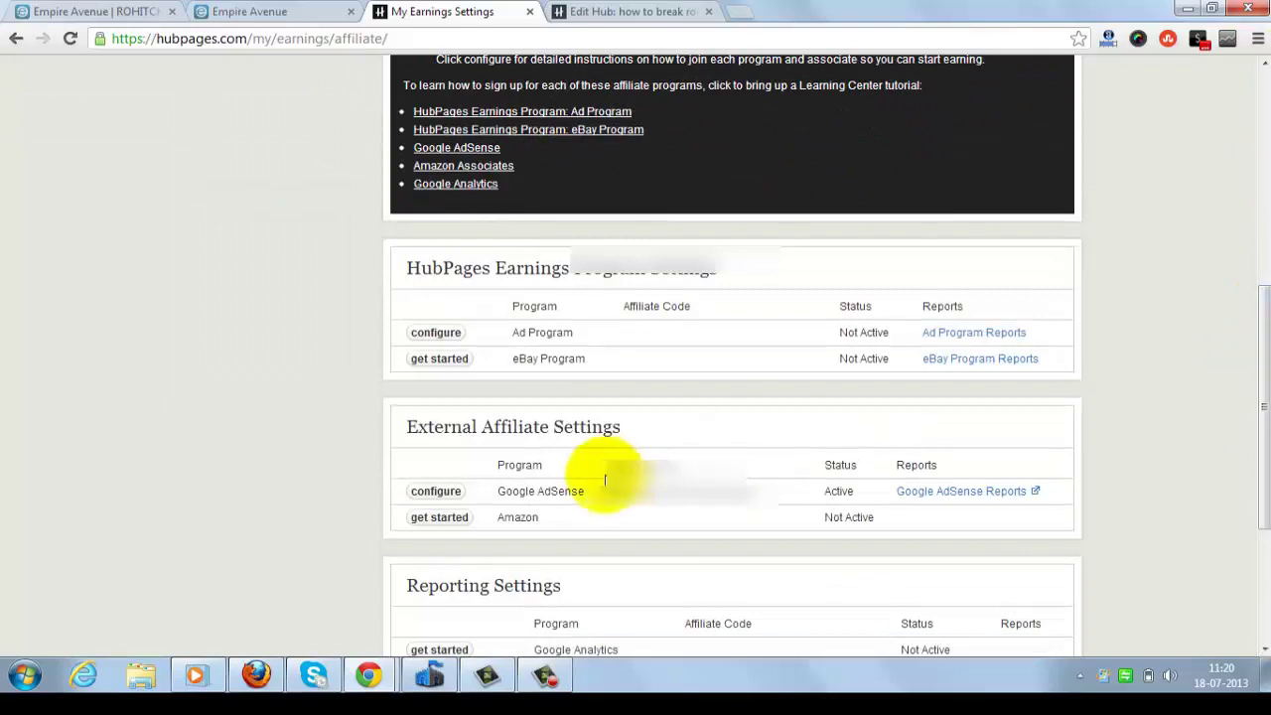
left_click_drag(607, 491, 773, 490)
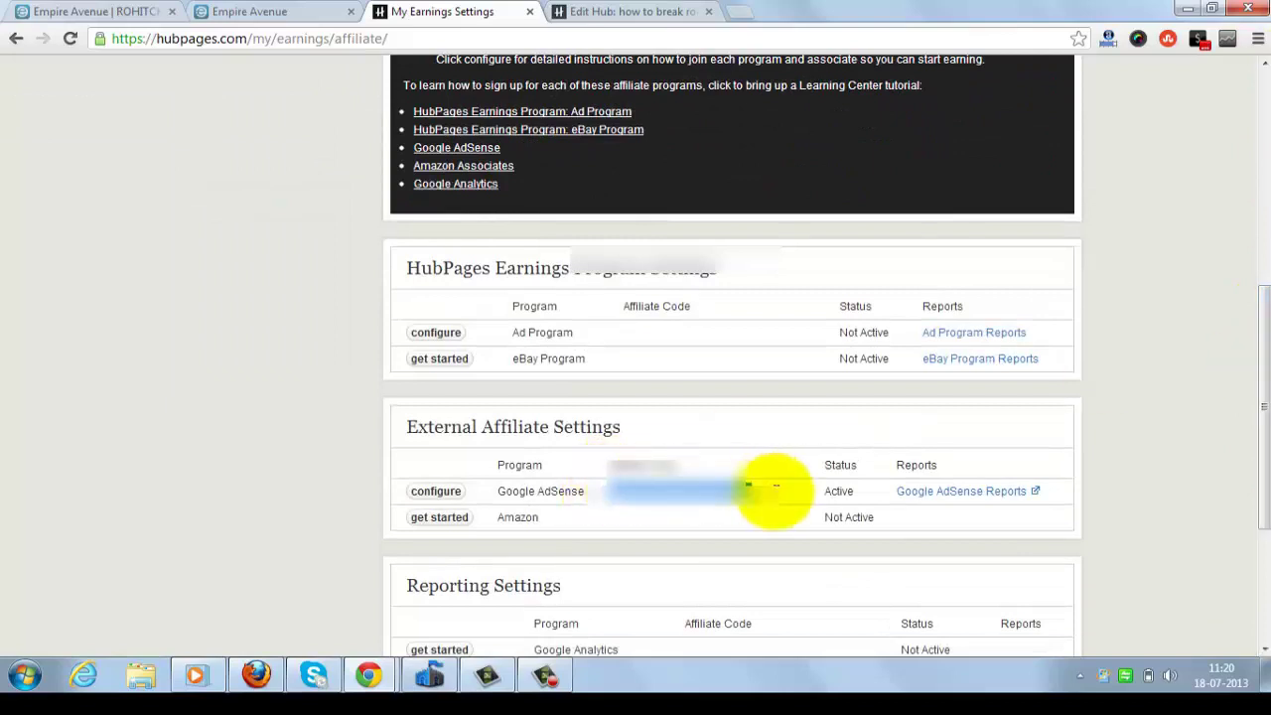
left_click(780, 502)
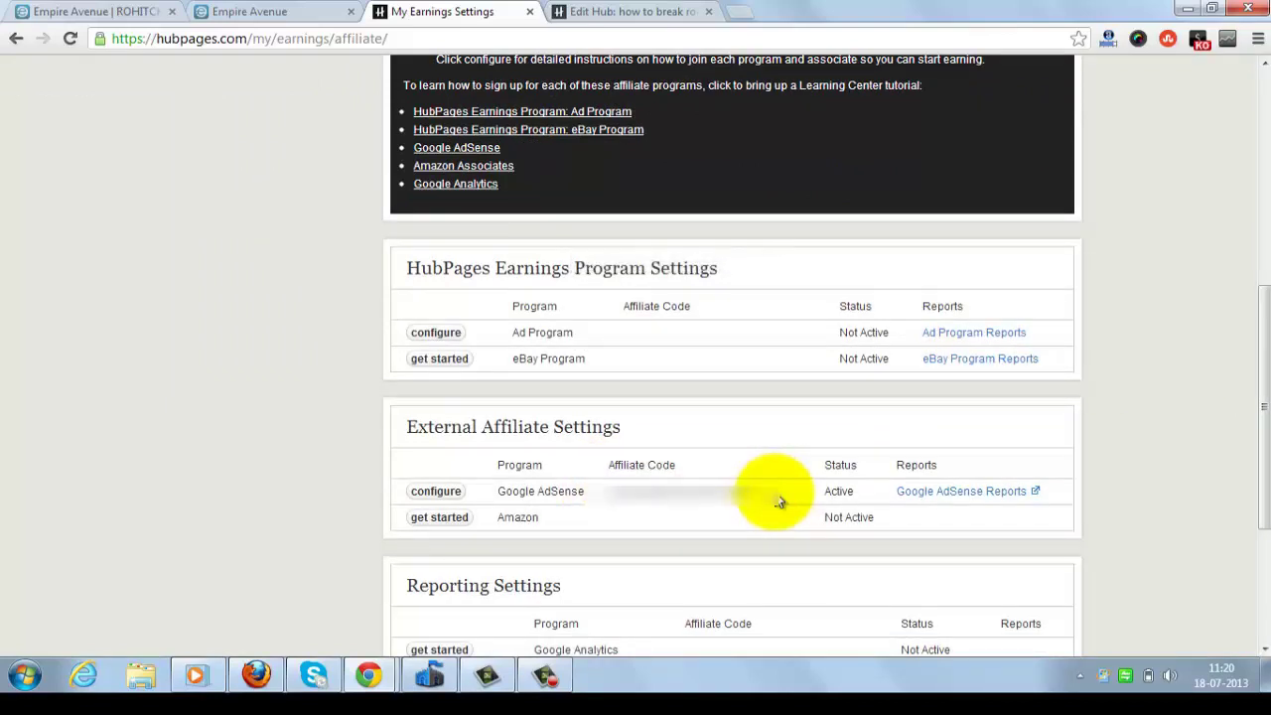